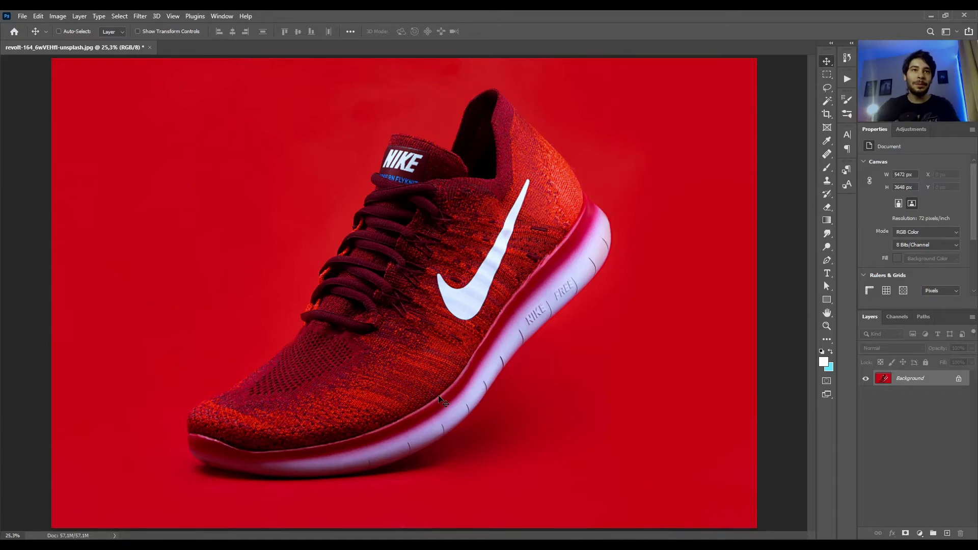
- Start a Pen path along the swoosh edge with two anchor points
key(p)
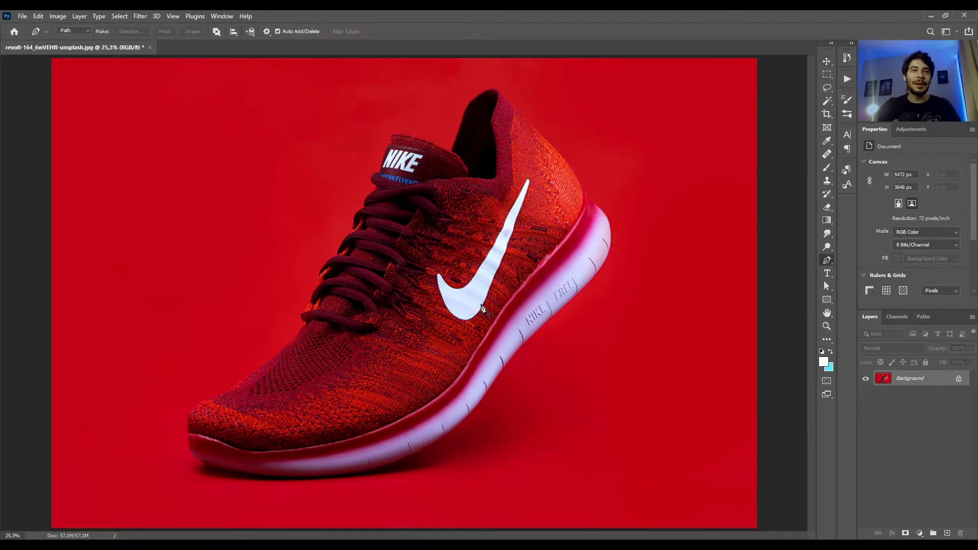
scroll(482, 308, up, 3)
scroll(484, 306, up, 3)
click(490, 310)
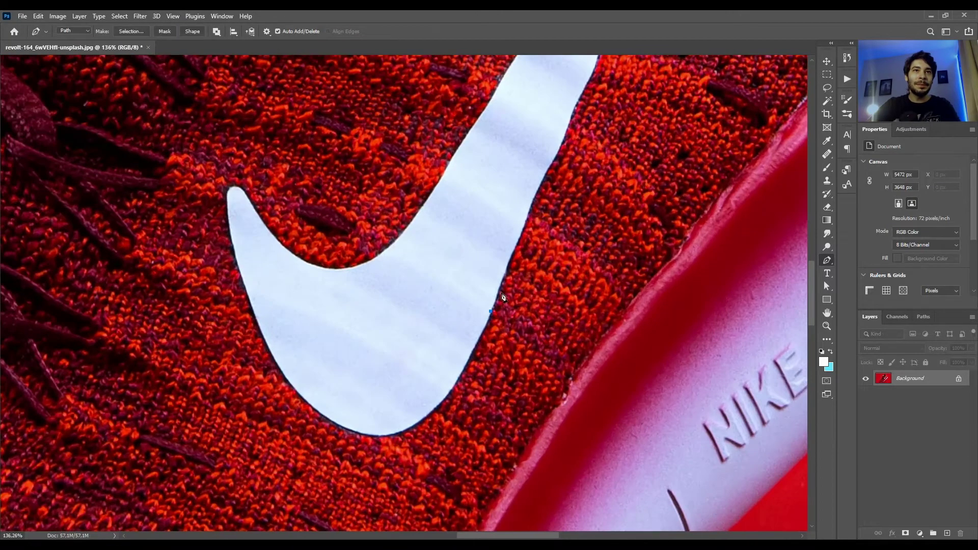
click(507, 273)
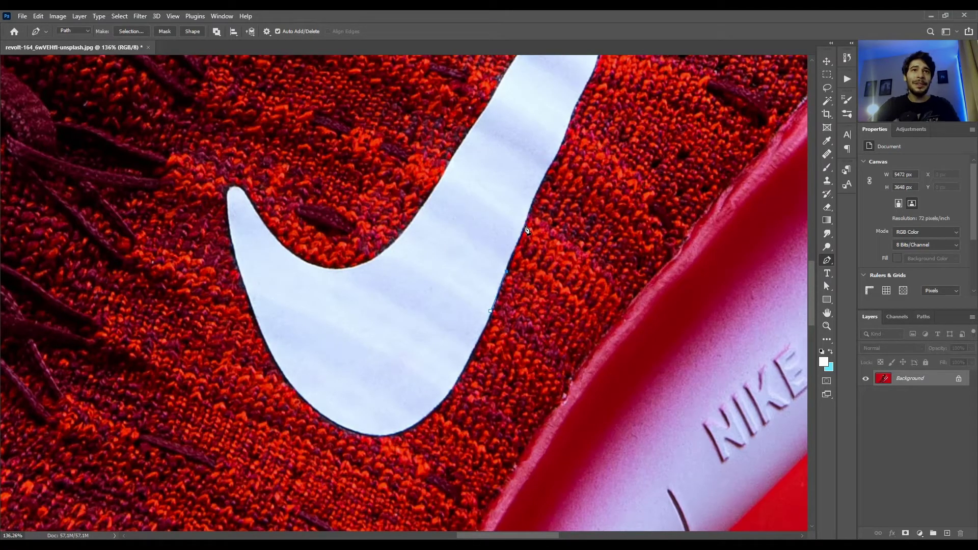
scroll(527, 229, down, 5)
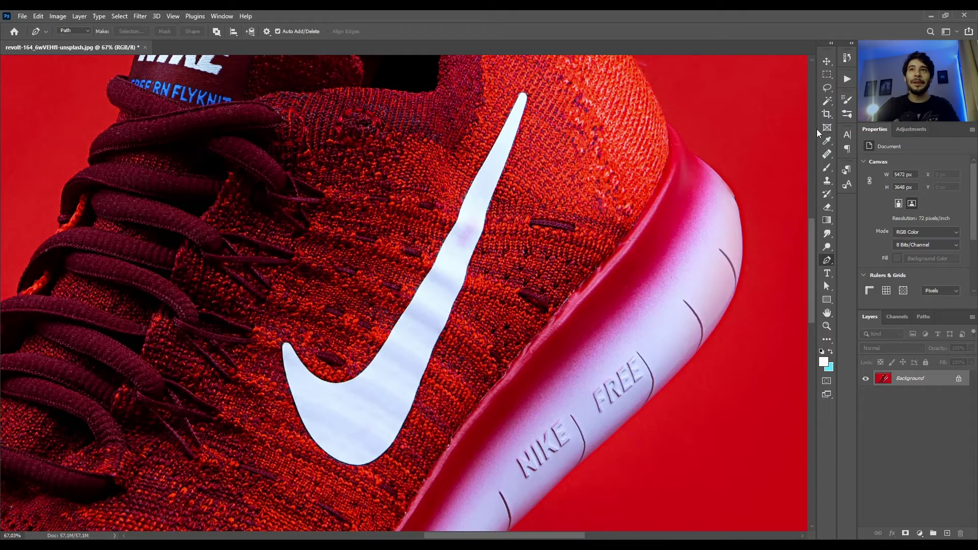
- Select the white swoosh with the Magic Wand, then return to the Move tool
click(833, 101)
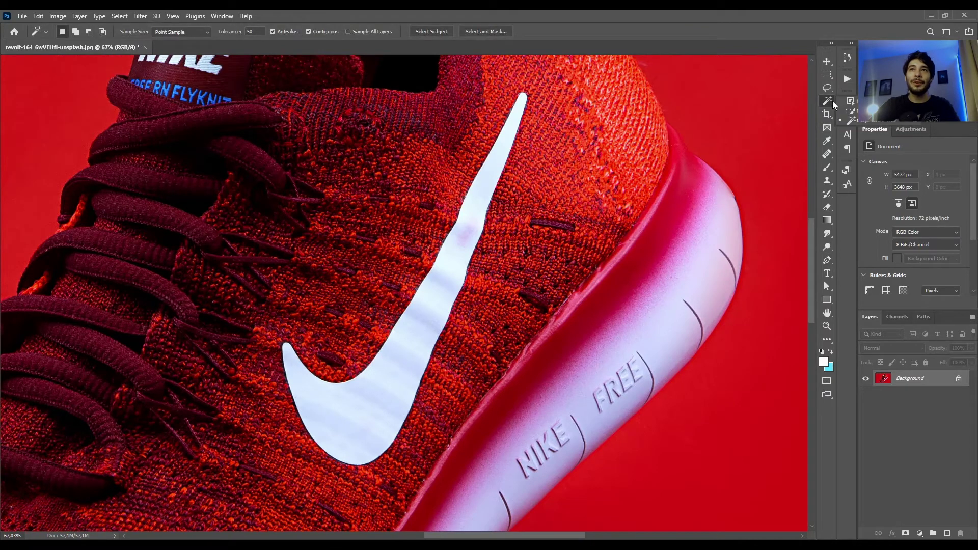
click(857, 120)
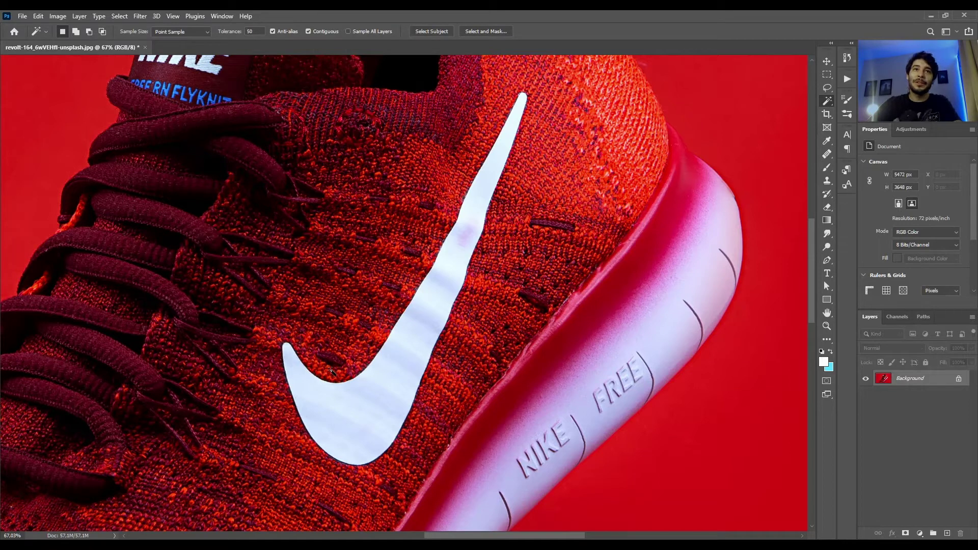
click(371, 387)
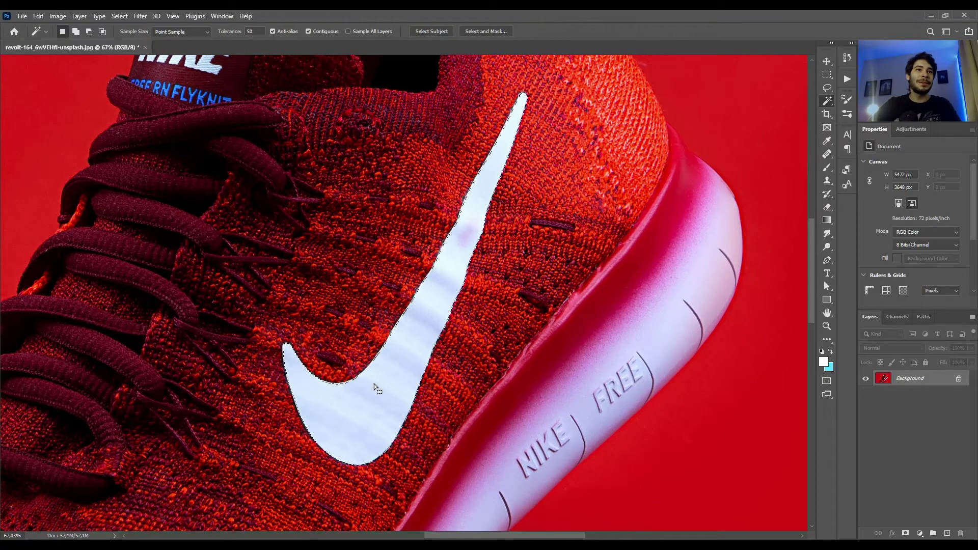
scroll(544, 365, down, 3)
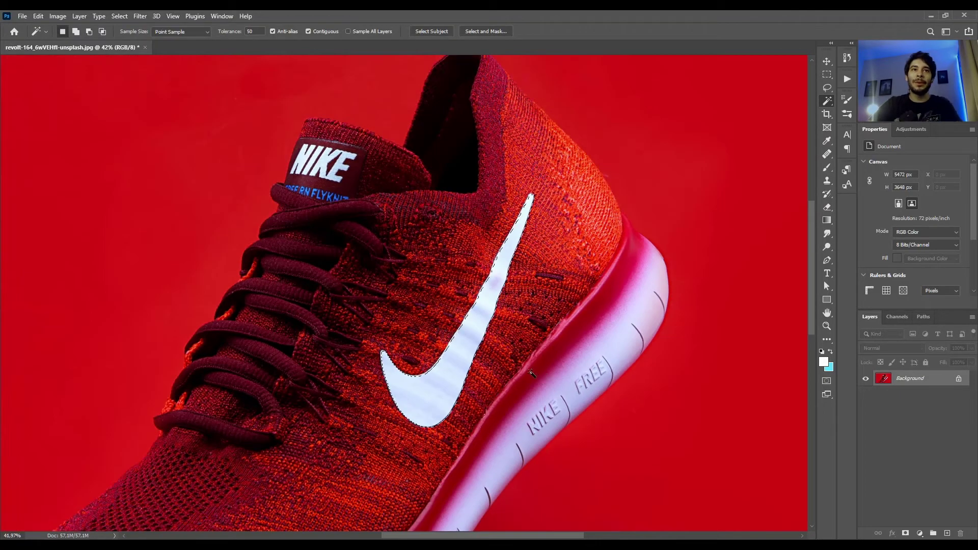
scroll(473, 328, up, 2)
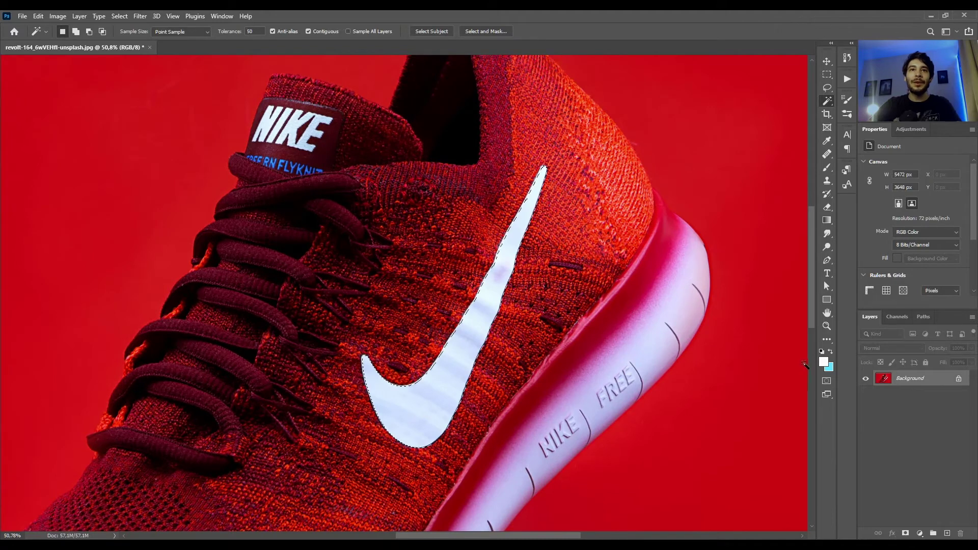
click(830, 61)
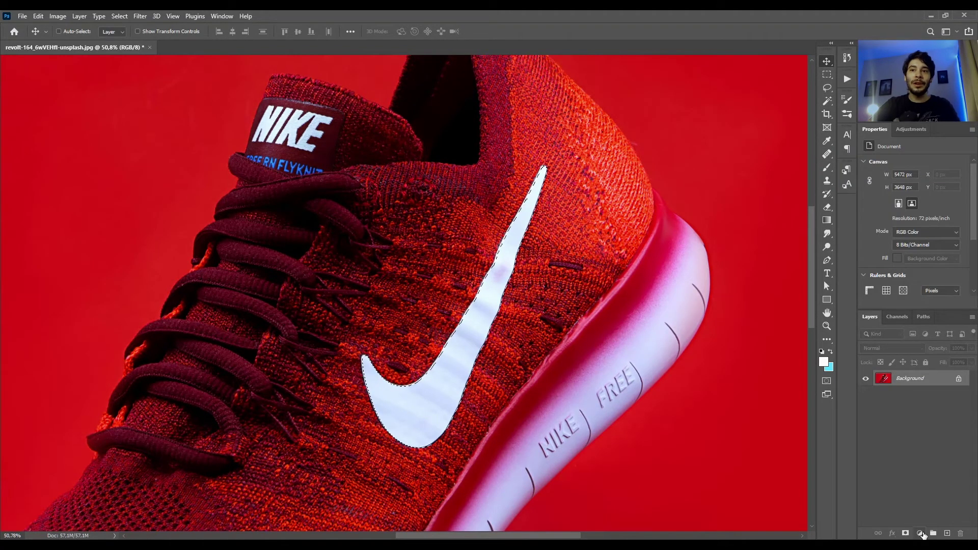
click(920, 533)
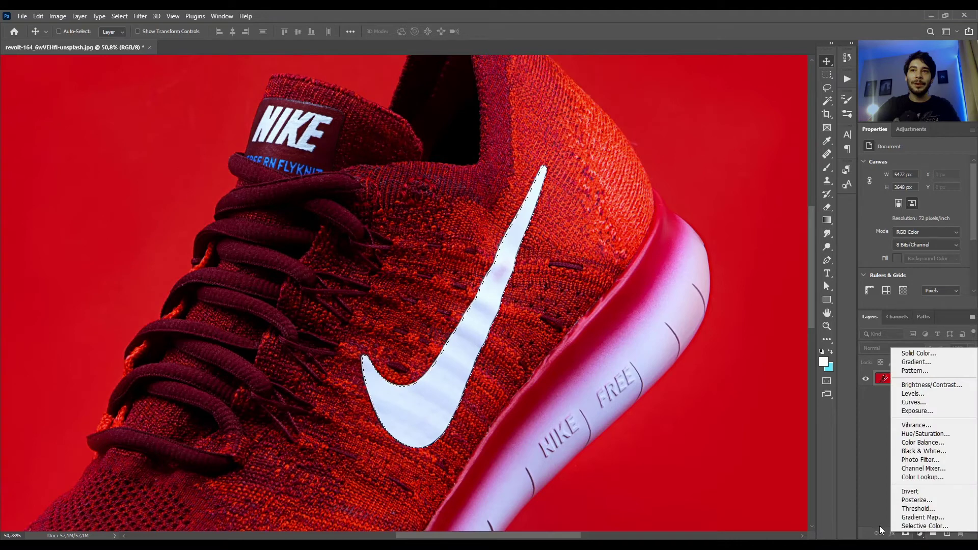
- Fill the swoosh selection with a near-white, icy pale blue Solid Color layer
click(903, 353)
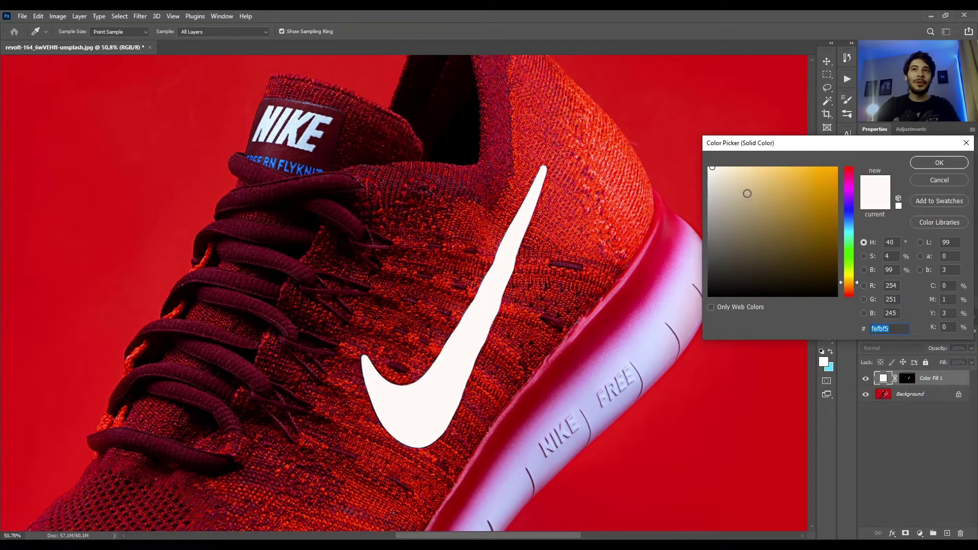
click(849, 227)
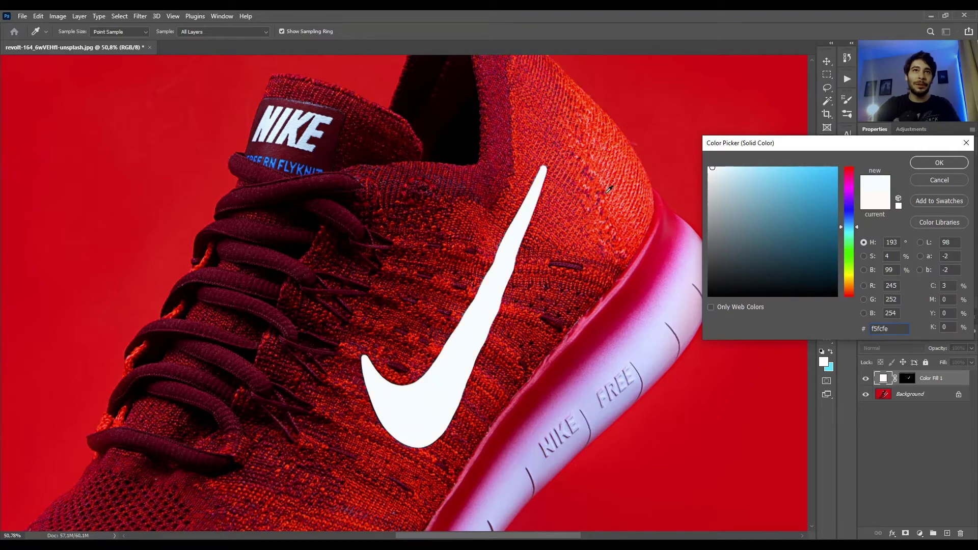
drag(733, 166, 720, 164)
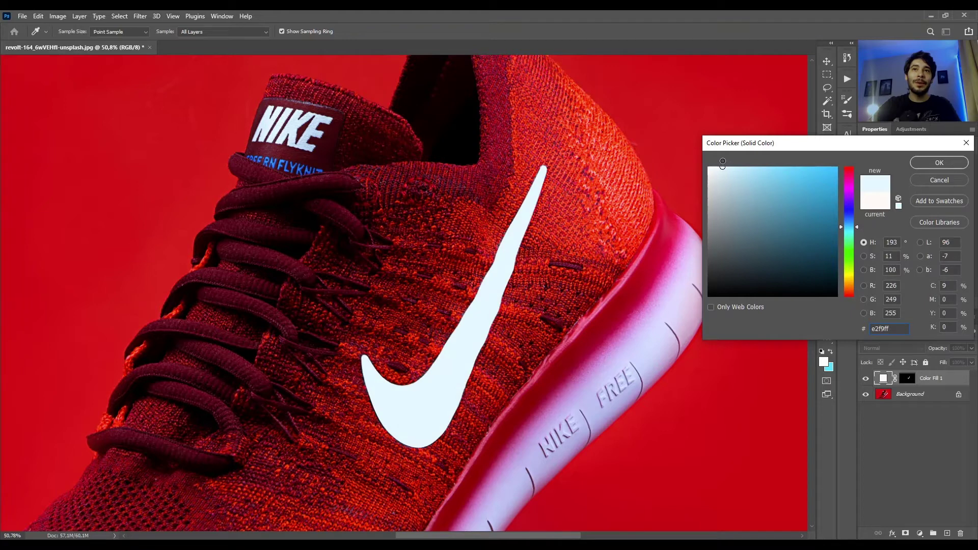
mouse_move(722, 162)
mouse_down()
mouse_move(702, 160)
mouse_move(723, 153)
mouse_up()
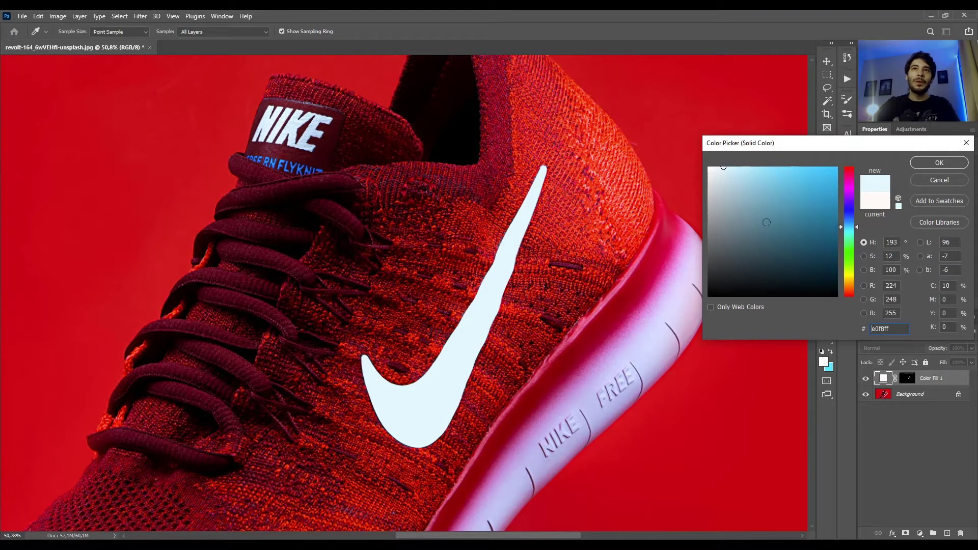
click(924, 164)
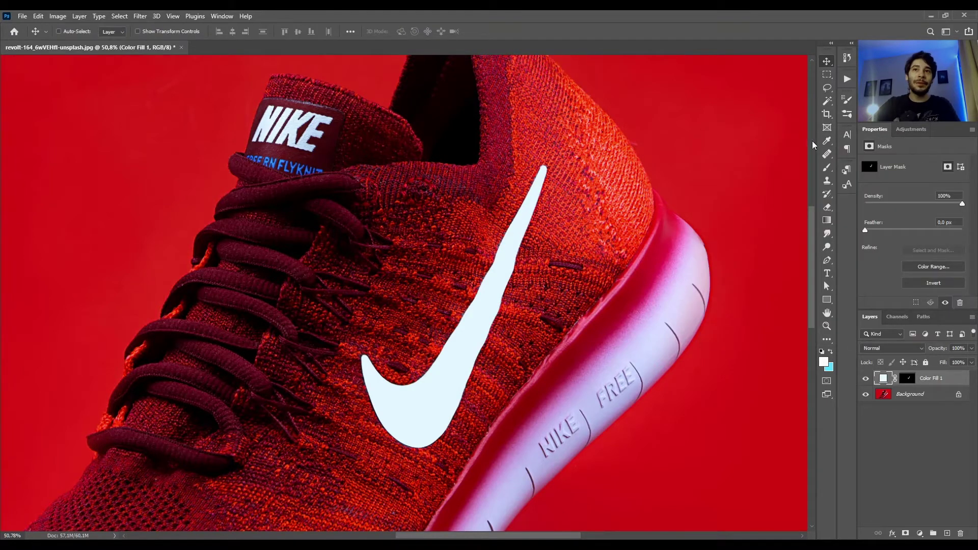
- Add an Outer Glow to Color Fill 1 with lower opacity, zero spread and smaller size
double_click(956, 379)
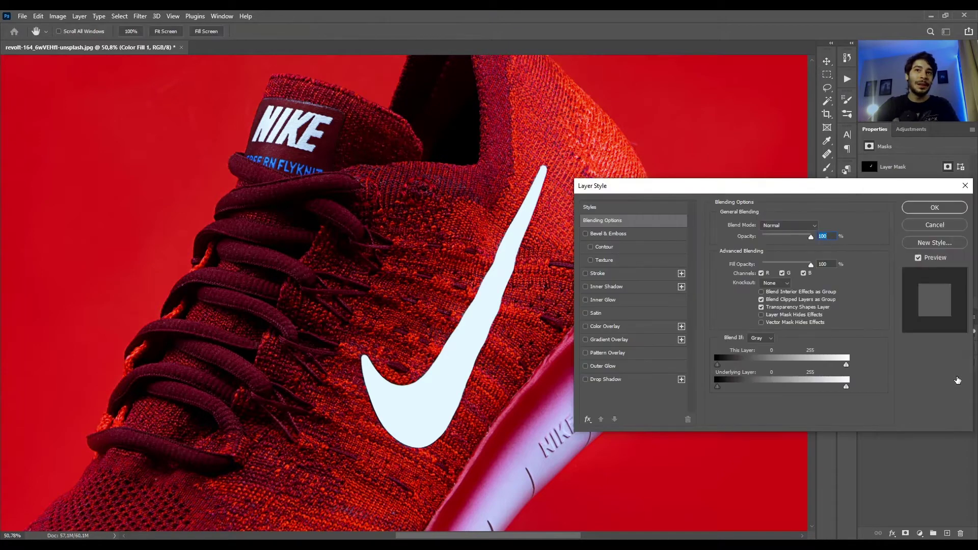
click(614, 367)
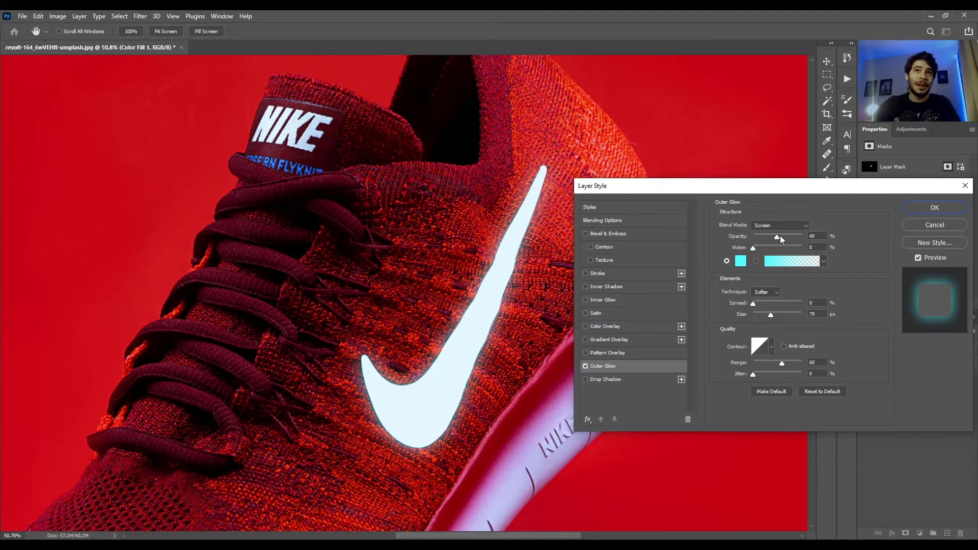
drag(778, 239, 777, 240)
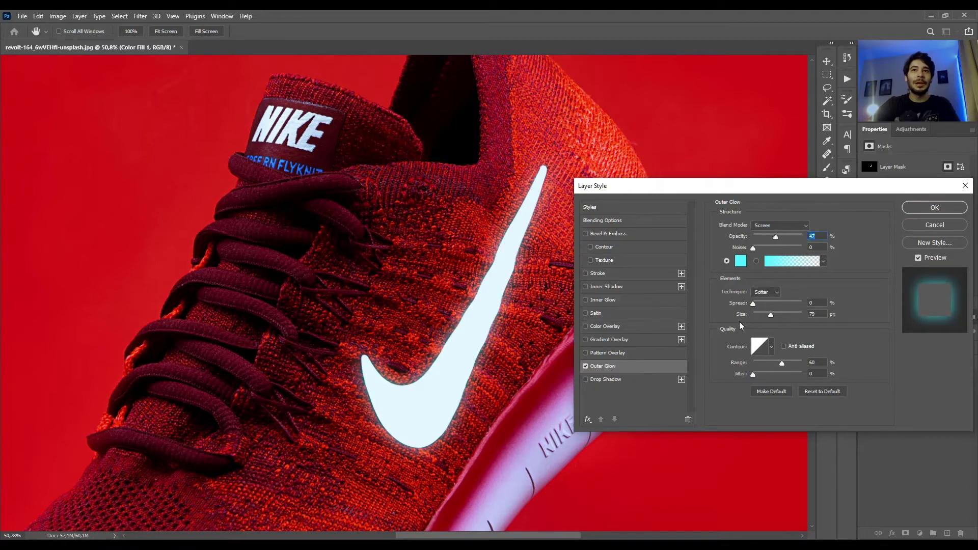
drag(753, 304, 789, 304)
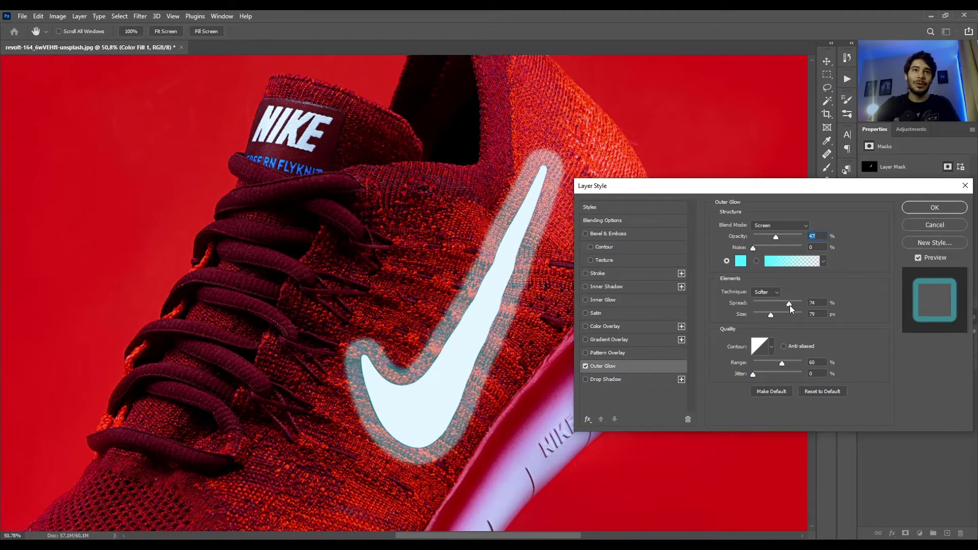
drag(788, 304, 703, 303)
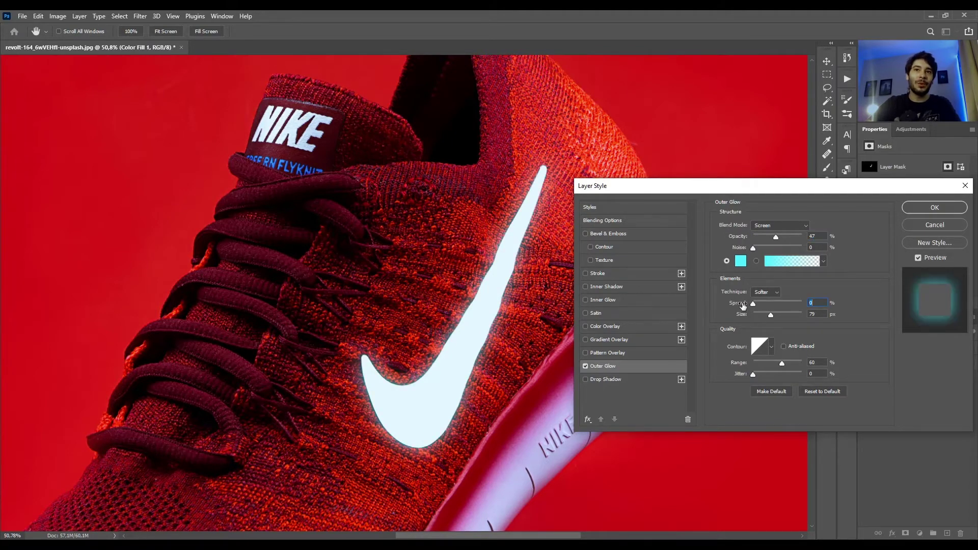
mouse_move(772, 316)
mouse_down()
mouse_move(782, 313)
mouse_move(767, 316)
mouse_up()
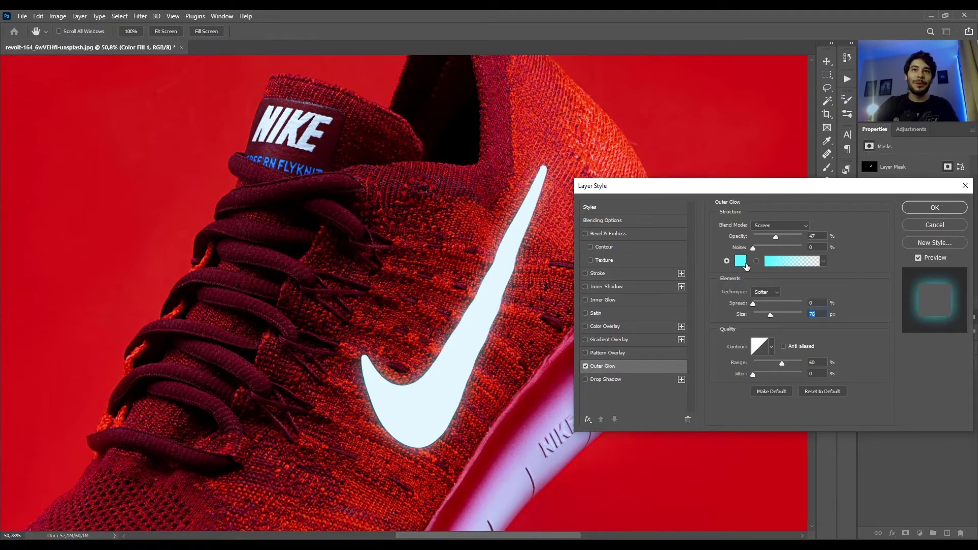
- Set the glow colour to cyan, apply the style, and fit the image on screen
click(740, 261)
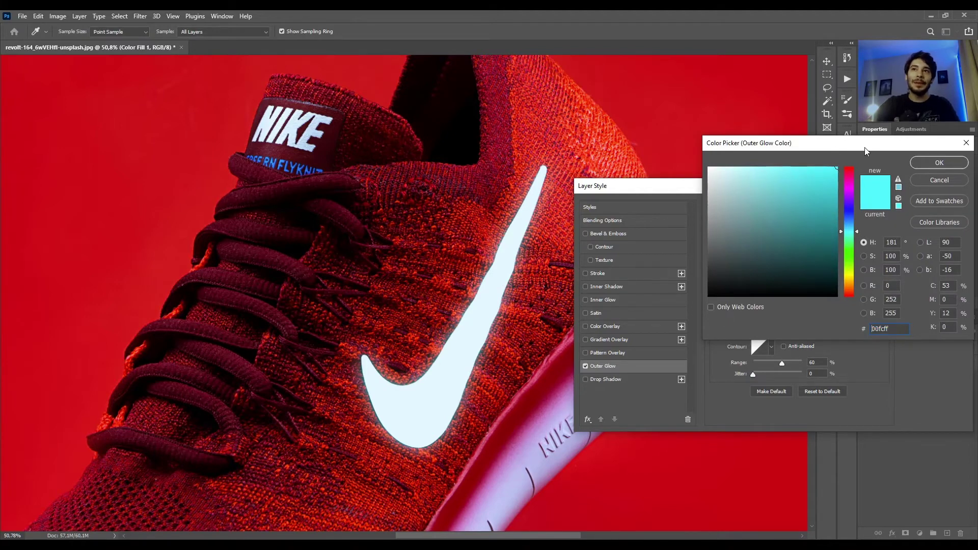
click(922, 161)
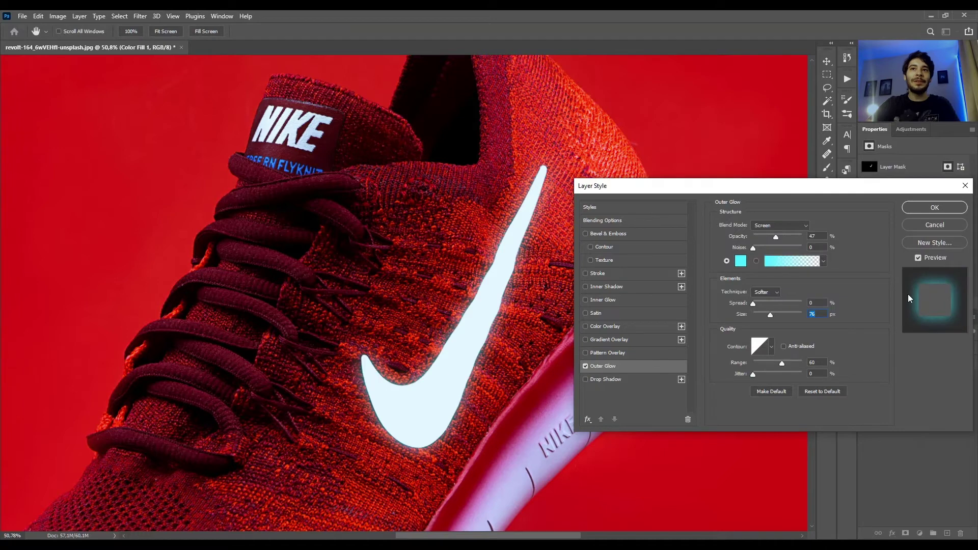
click(923, 208)
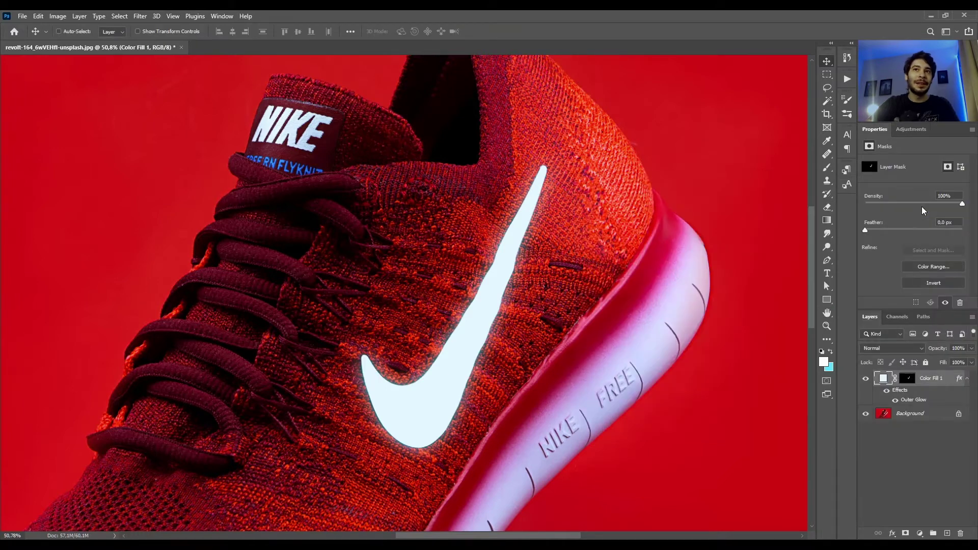
key(ctrl+0)
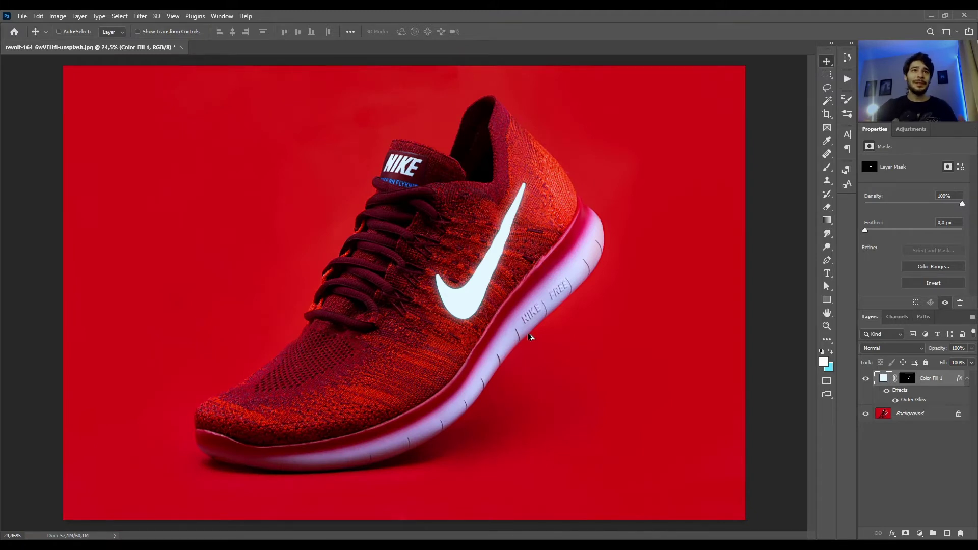
- Add a Curves layer above Background, pulling down the highlight point and midtones
click(927, 416)
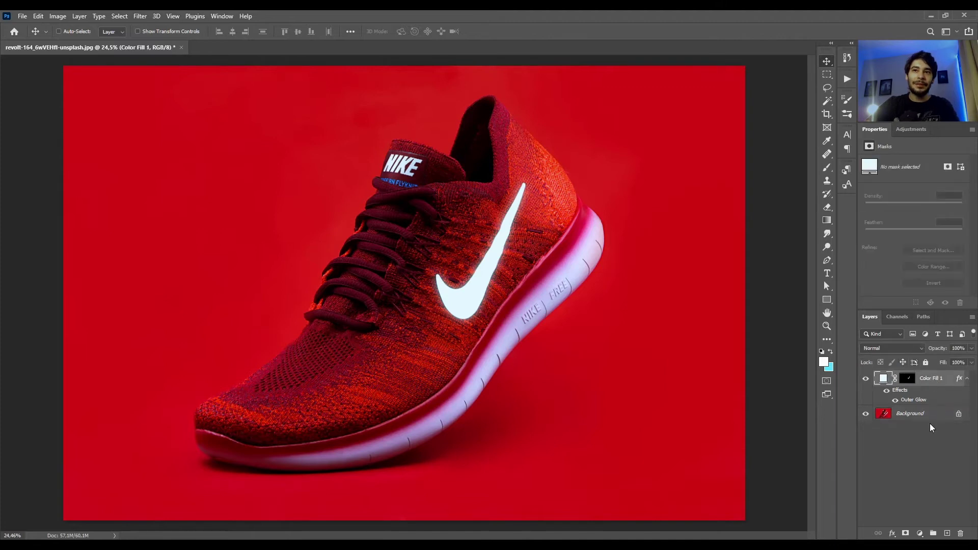
click(919, 533)
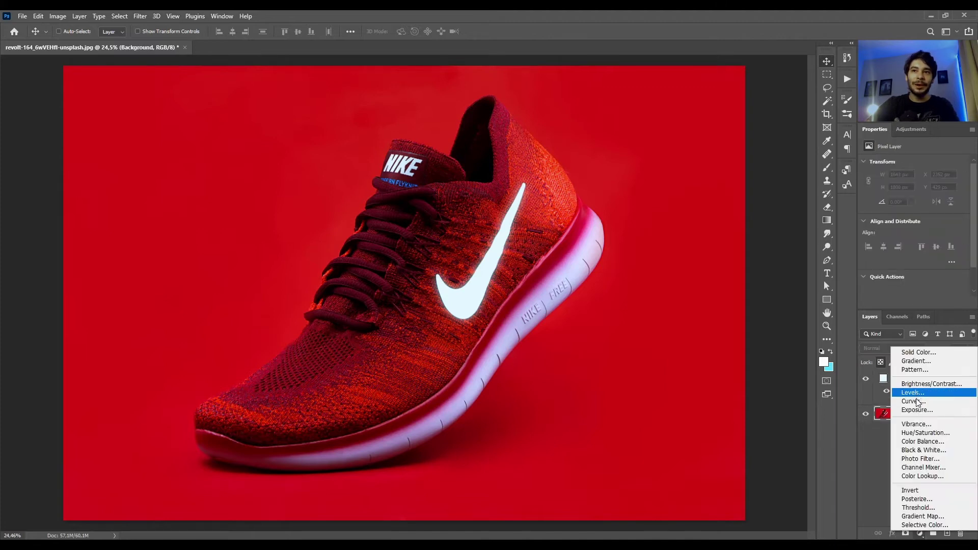
click(917, 399)
drag(962, 187, 969, 199)
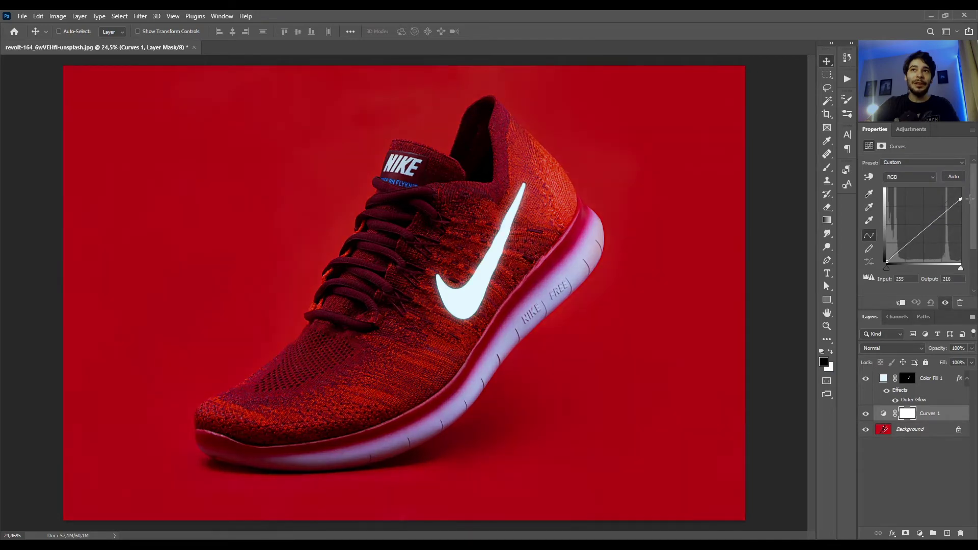
drag(930, 225, 932, 228)
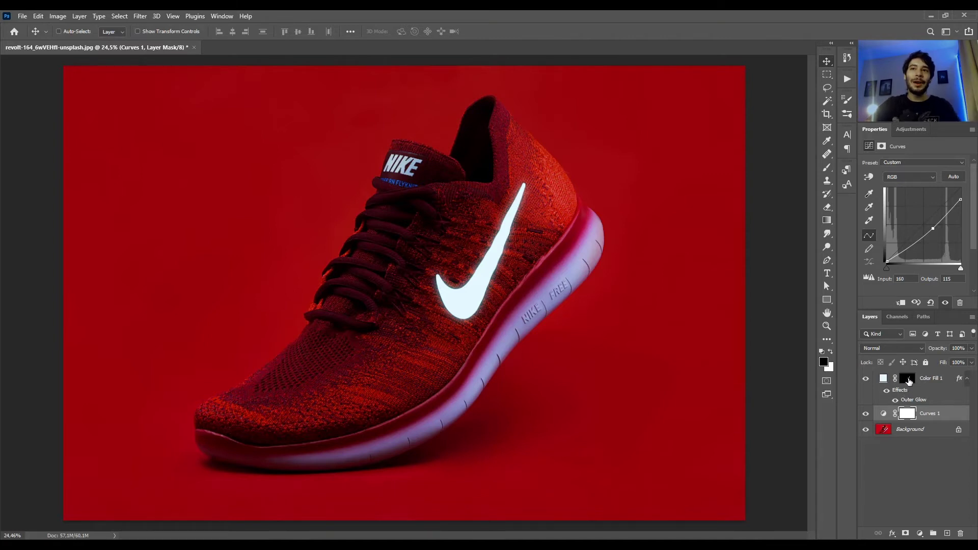
- Preview the fill mask, then set up a small white Brush at 100% flow
alt+click(907, 381)
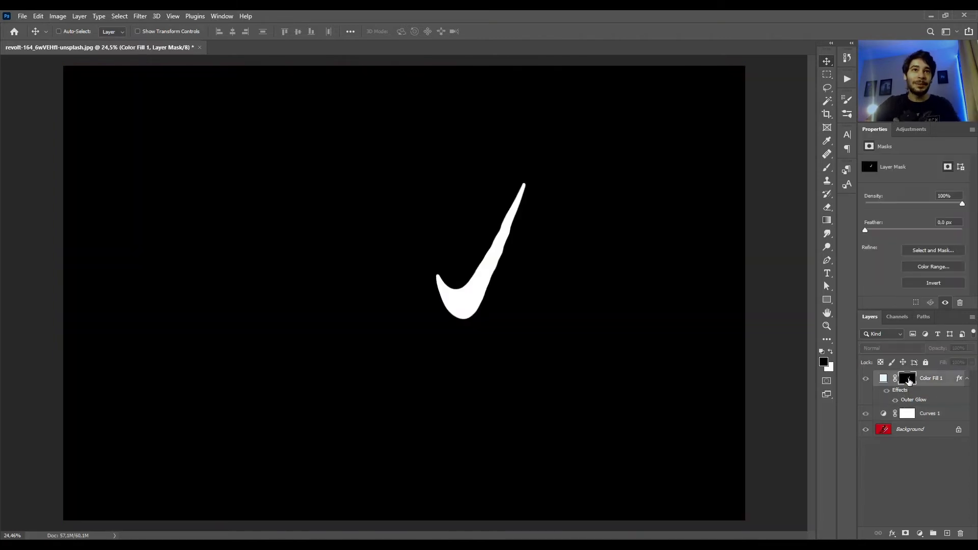
alt+click(906, 382)
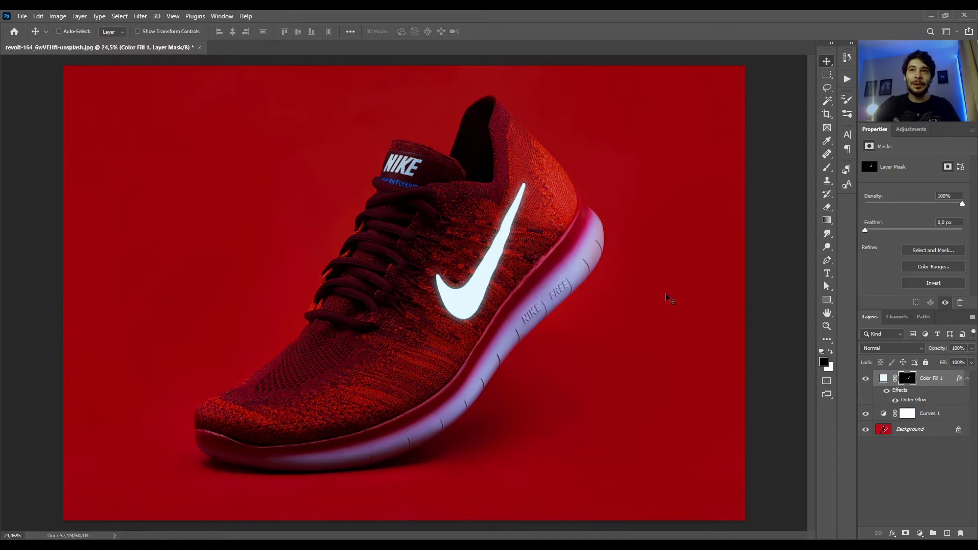
key(b)
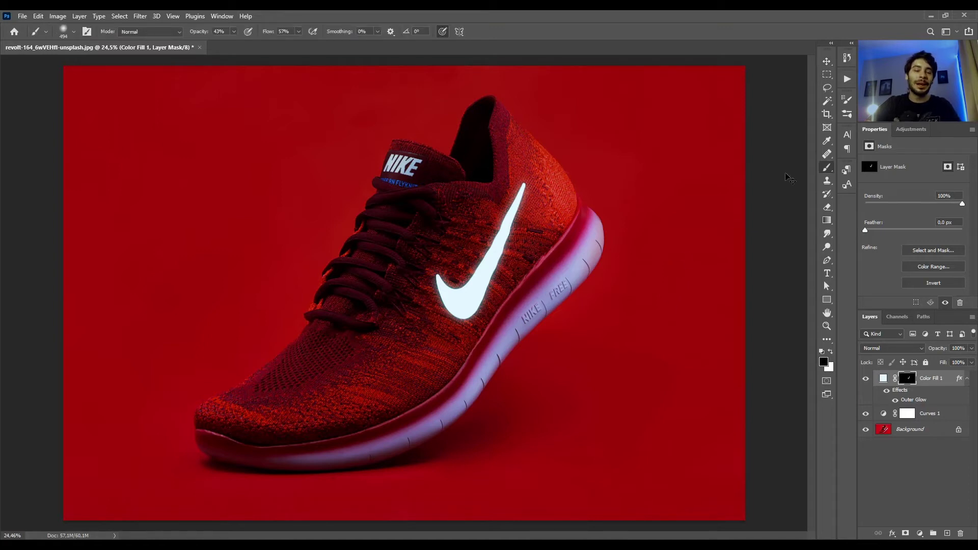
key(x)
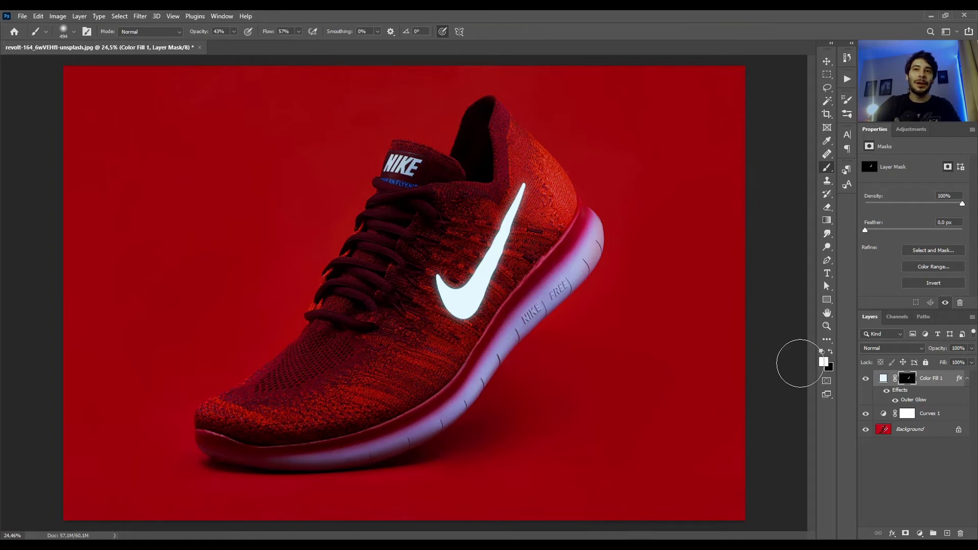
text(100)
drag(265, 33, 329, 39)
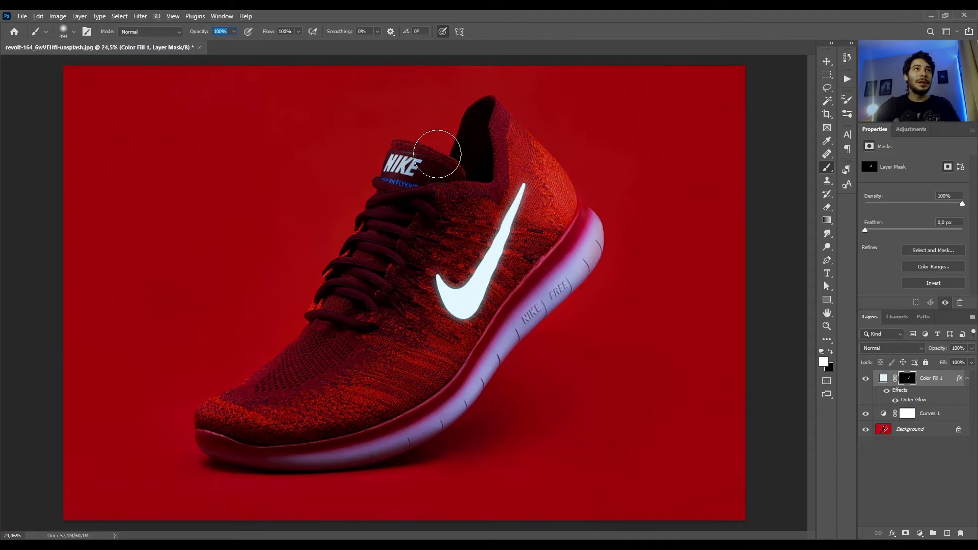
scroll(394, 150, up, 8)
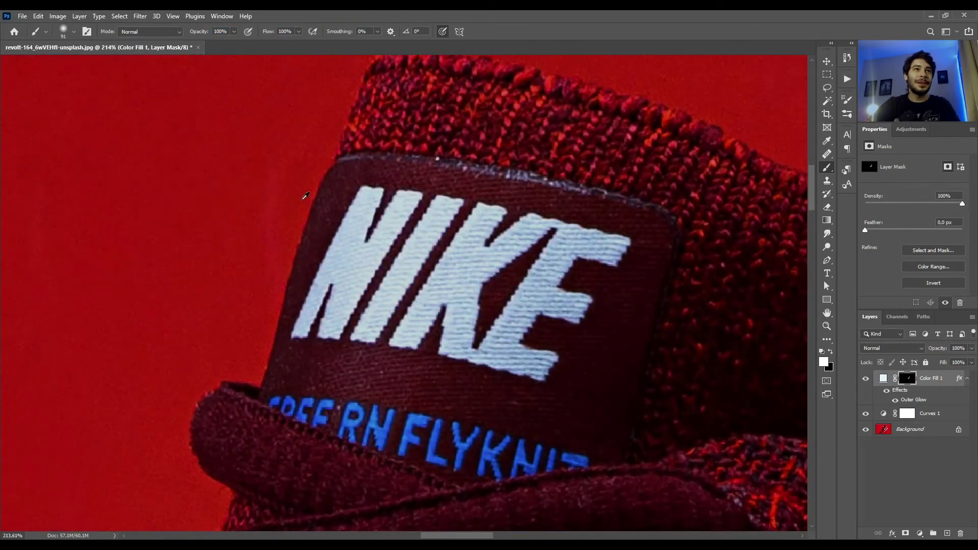
drag(365, 197, 367, 200)
- Paint the NIKE tongue lettering into the fill layer's mask, then return to Move
drag(372, 192, 304, 330)
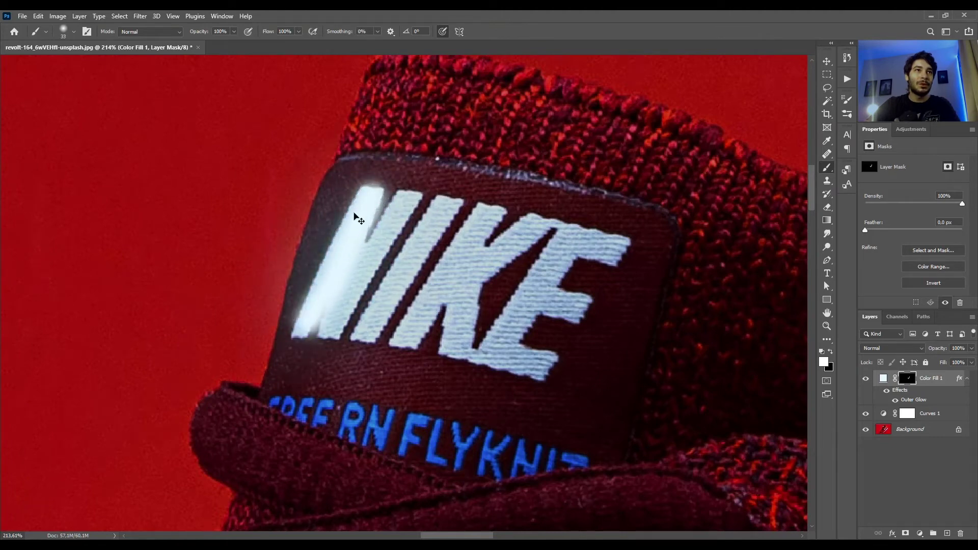
key(ctrl+z)
mouse_move(371, 193)
mouse_down()
mouse_move(301, 326)
mouse_move(405, 199)
mouse_move(415, 323)
mouse_move(480, 218)
mouse_move(460, 262)
mouse_move(460, 339)
mouse_move(465, 316)
mouse_move(535, 224)
mouse_move(595, 246)
mouse_move(571, 240)
mouse_move(491, 345)
mouse_move(536, 364)
mouse_move(533, 300)
mouse_move(572, 301)
mouse_up()
scroll(431, 234, down, 5)
scroll(431, 235, down, 3)
scroll(415, 239, down, 1)
scroll(415, 239, up, 1)
key(v)
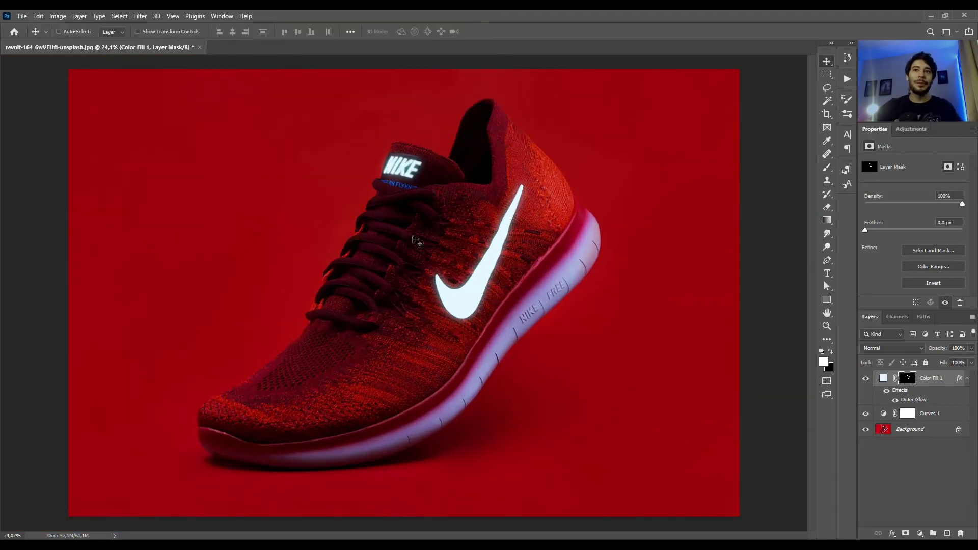
scroll(432, 122, up, 2)
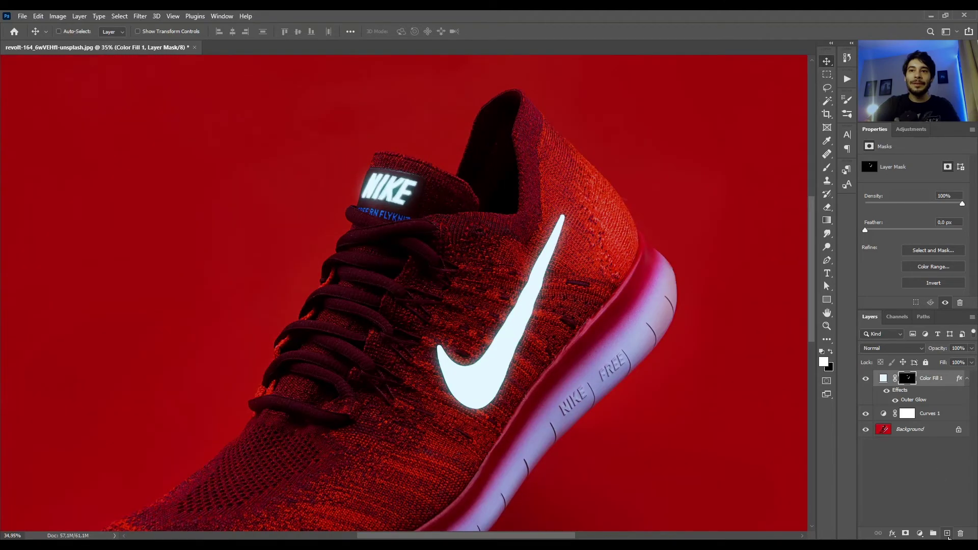
- Create a new empty layer set to Screen blend mode
click(947, 533)
click(891, 348)
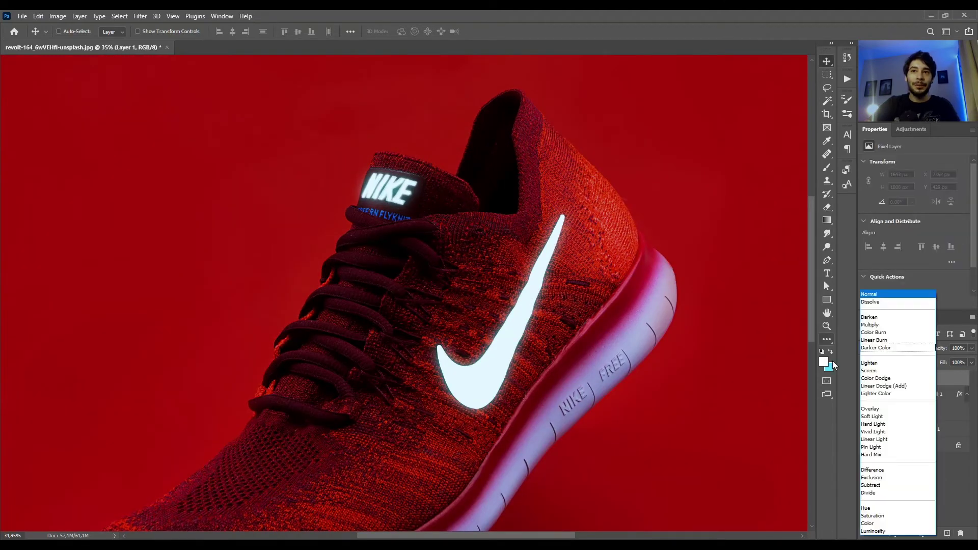
click(868, 372)
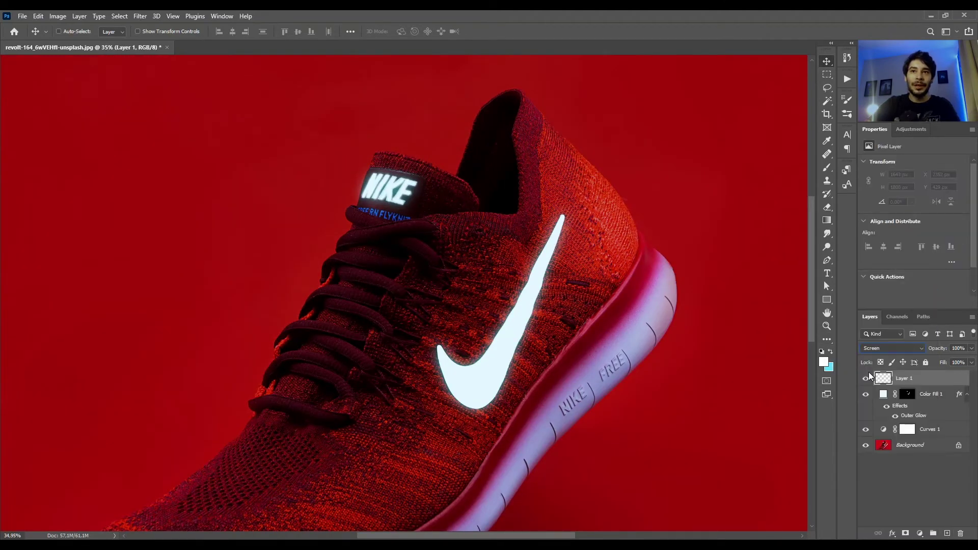
- Brush soft cyan light along the swoosh and around the NIKE label
click(826, 168)
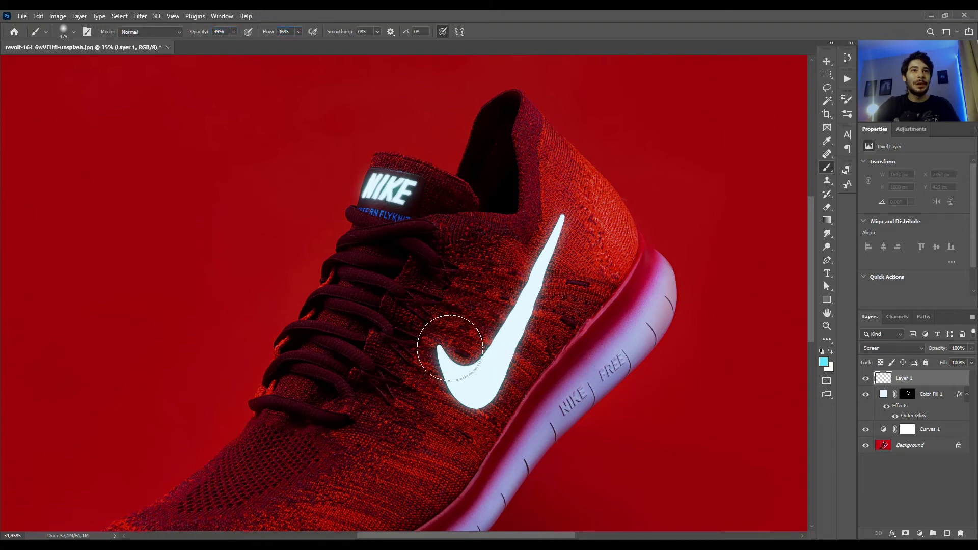
drag(505, 332, 553, 246)
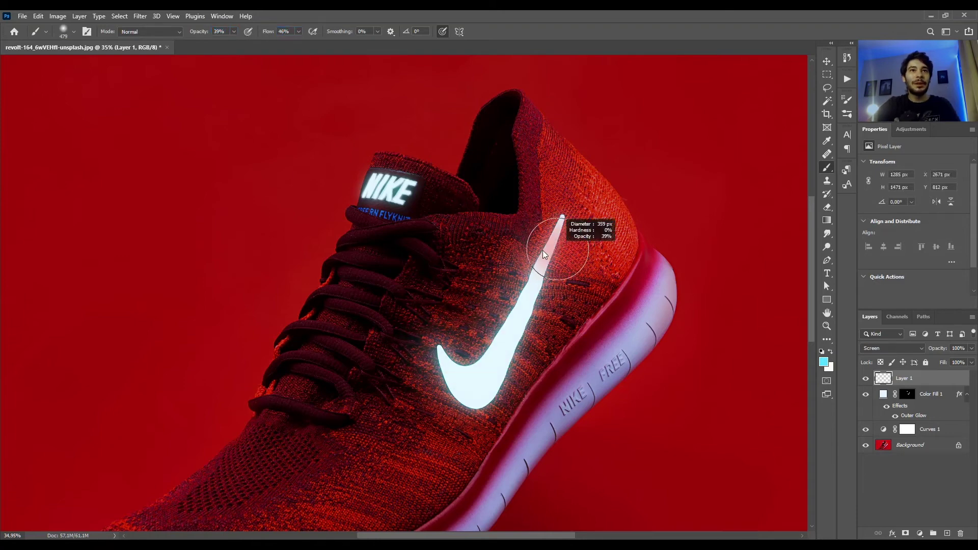
drag(480, 399, 513, 392)
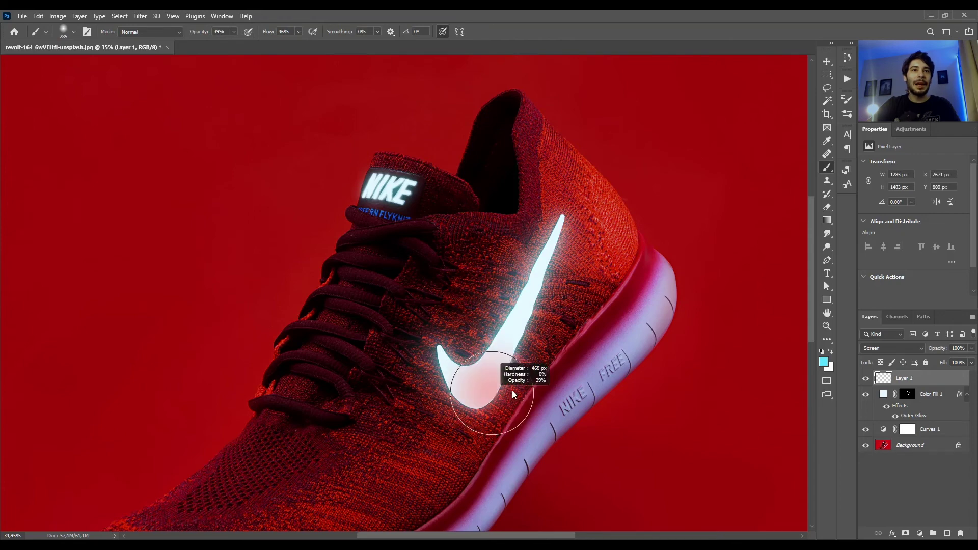
drag(397, 202, 391, 189)
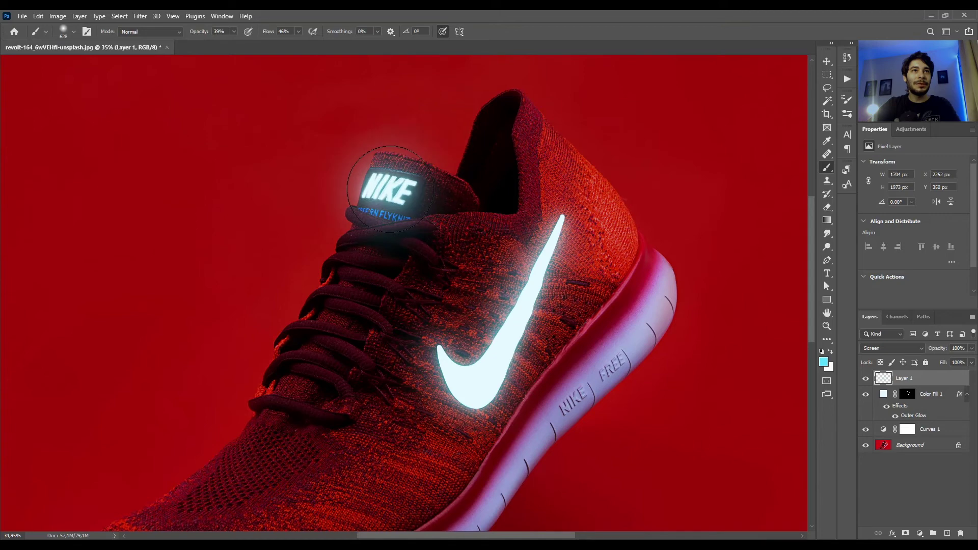
scroll(459, 290, down, 3)
scroll(460, 291, down, 2)
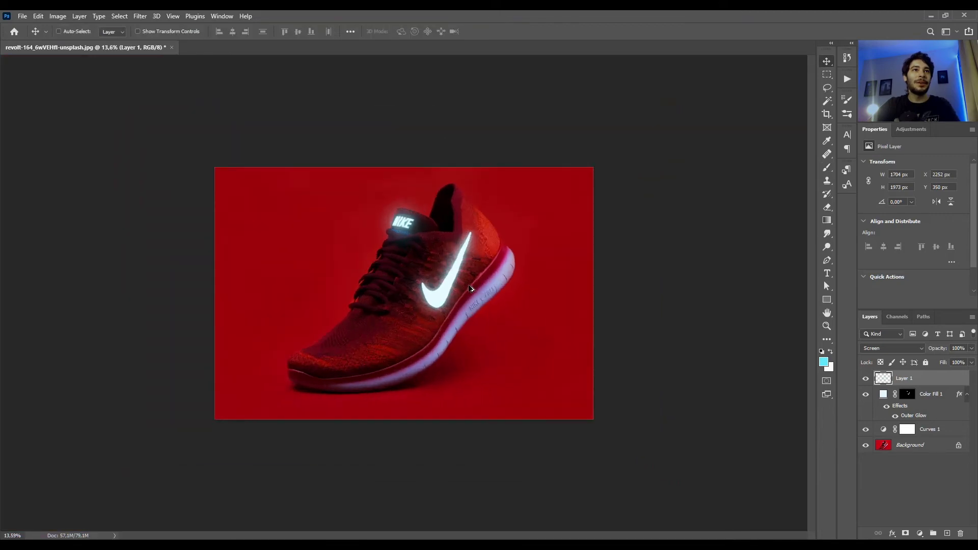
scroll(466, 289, up, 3)
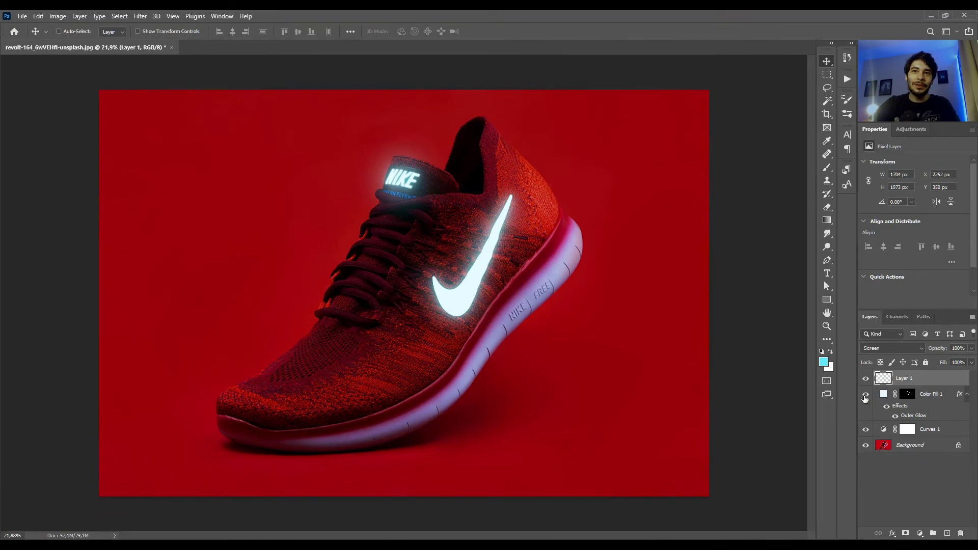
click(956, 434)
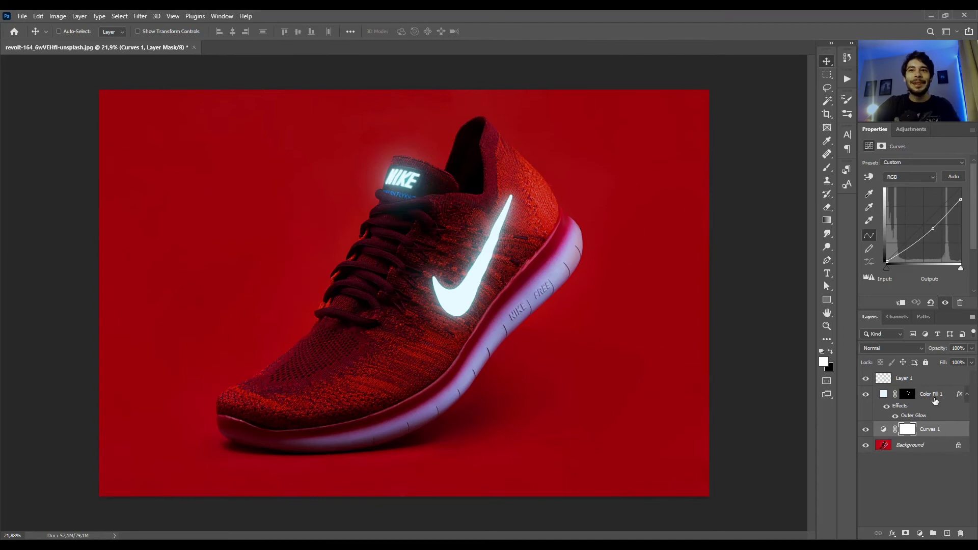
click(881, 400)
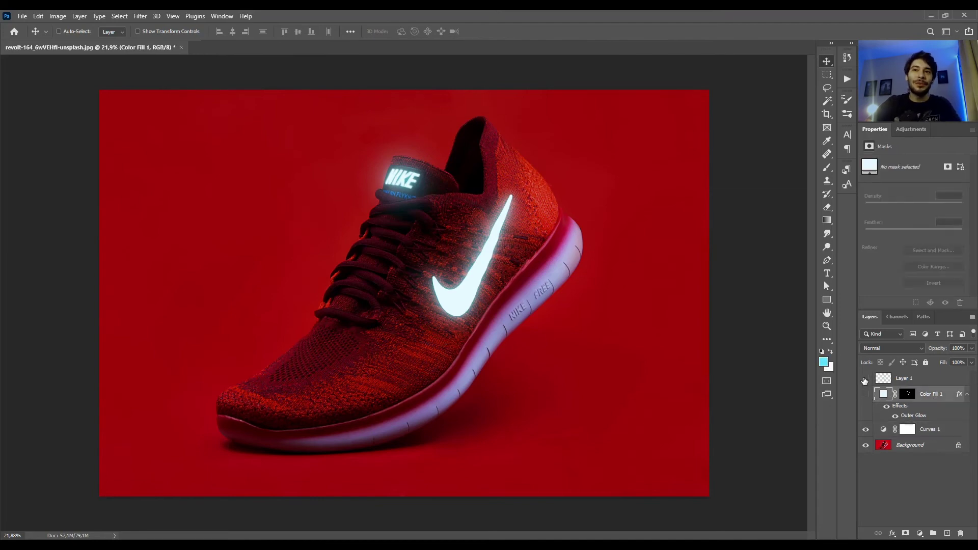
click(865, 381)
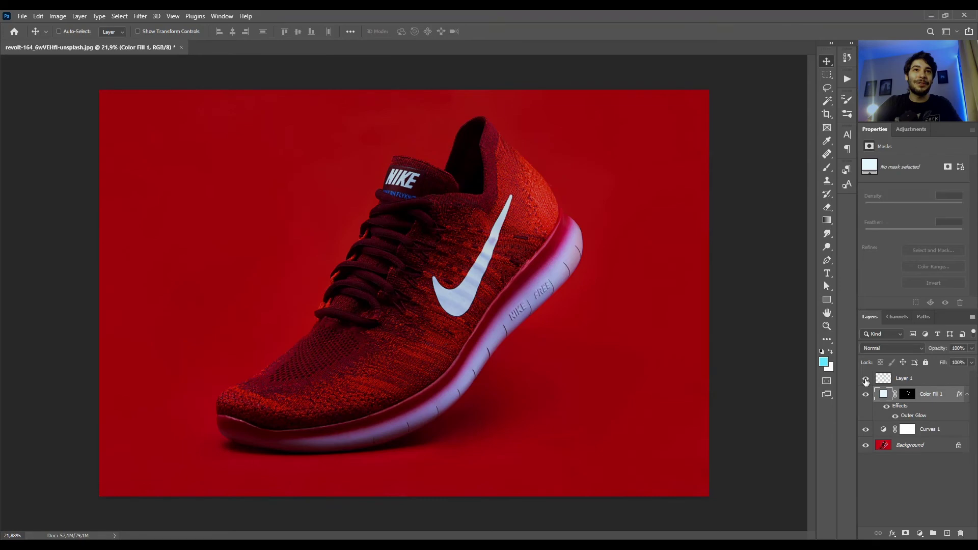
click(865, 380)
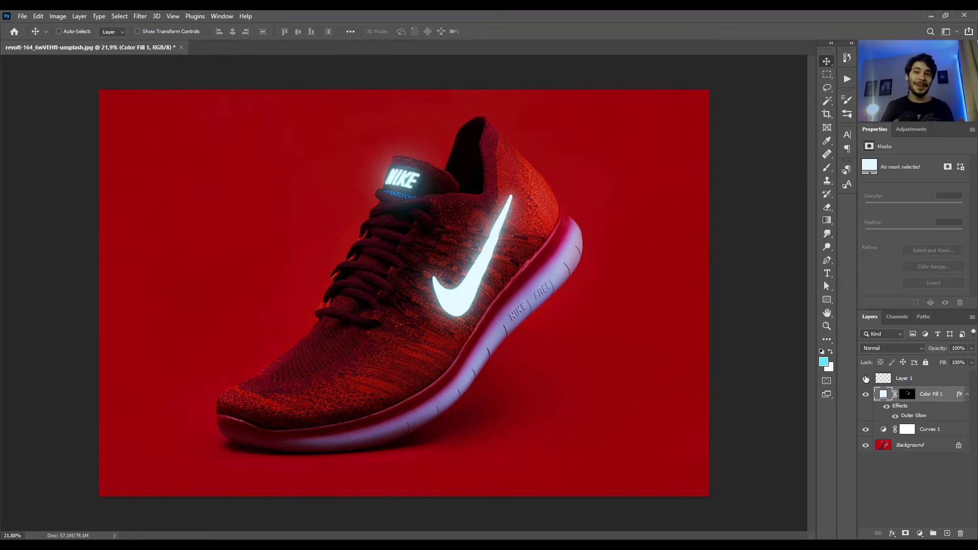